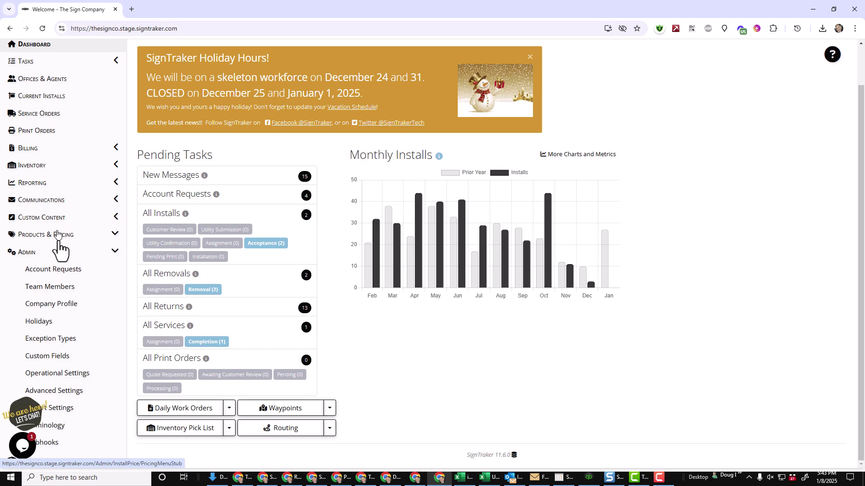
Open PrintTraker Pricing to see the Reflective ACM 20 × 7 entry priced 20.00–15.00.
{"action": "left_click", "coordinate": [55, 358]}
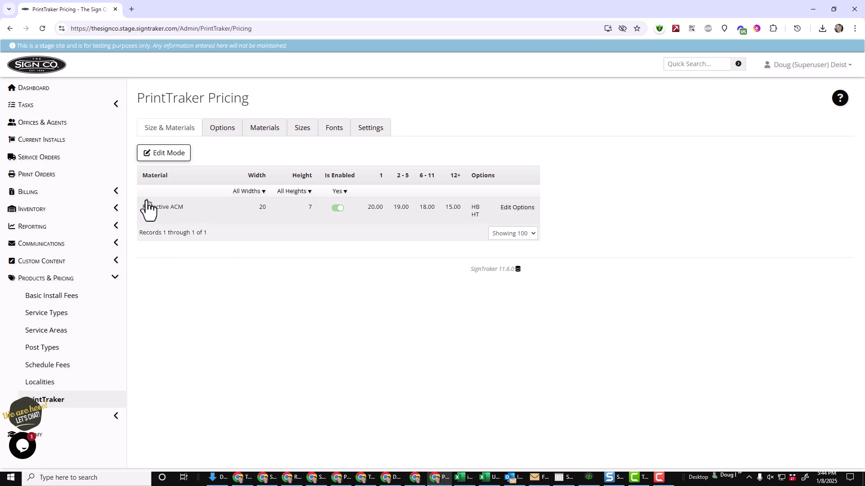
Show the Sign Templates in Inventory, listing the Single Line and Two Line 20 × 7 riders.
{"action": "left_click", "coordinate": [33, 216]}
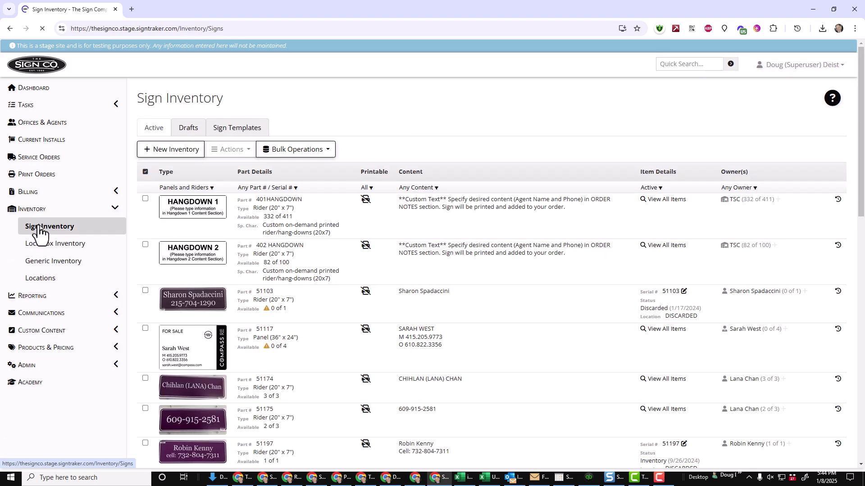
{"action": "left_click", "coordinate": [225, 130]}
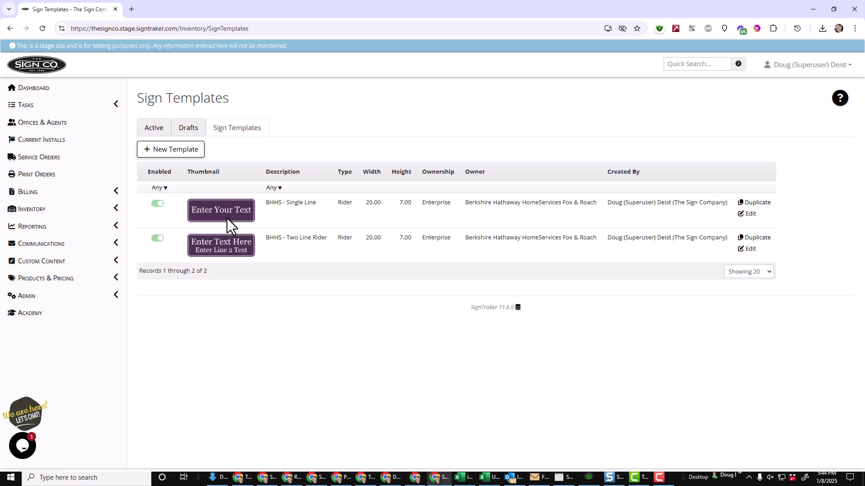
Impersonate the Christiana office agent found by searching their surname.
{"action": "left_click", "coordinate": [810, 64]}
{"action": "left_click", "coordinate": [782, 117]}
{"action": "left_click", "coordinate": [377, 96]}
{"action": "type", "text": "yang"}
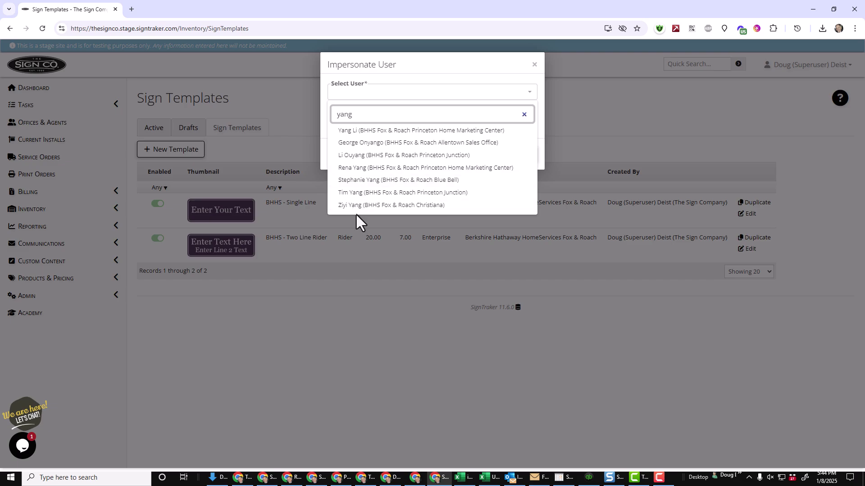
{"action": "left_click", "coordinate": [355, 206]}
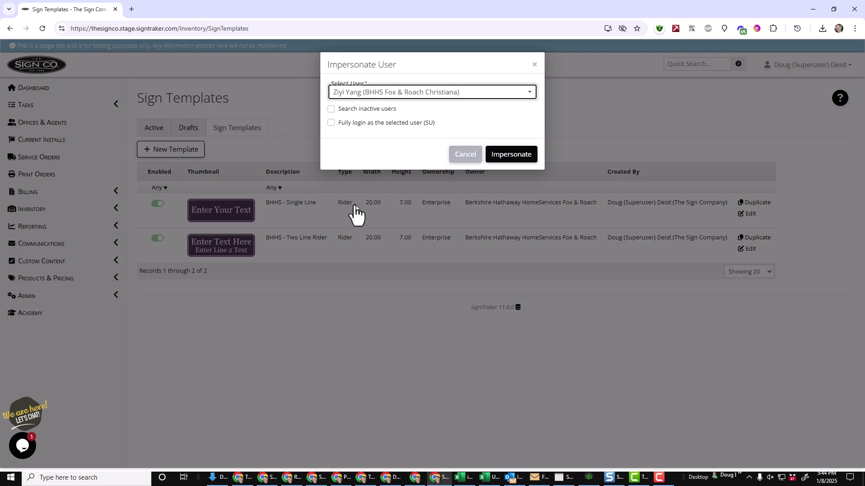
{"action": "left_click", "coordinate": [525, 156]}
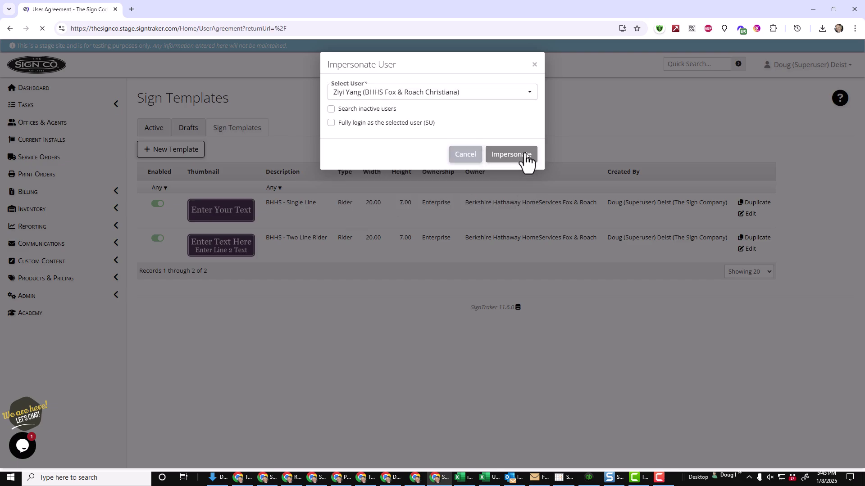
Accept the special pricing user agreement with the agent's email address on file.
{"action": "scroll", "coordinate": [528, 179], "scroll_direction": "down", "scroll_amount": 20}
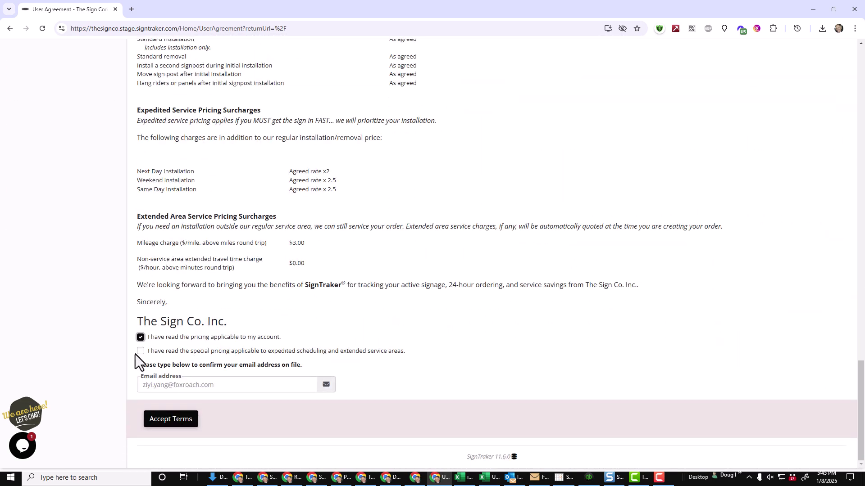
{"action": "left_click", "coordinate": [141, 352]}
{"action": "left_click", "coordinate": [175, 385]}
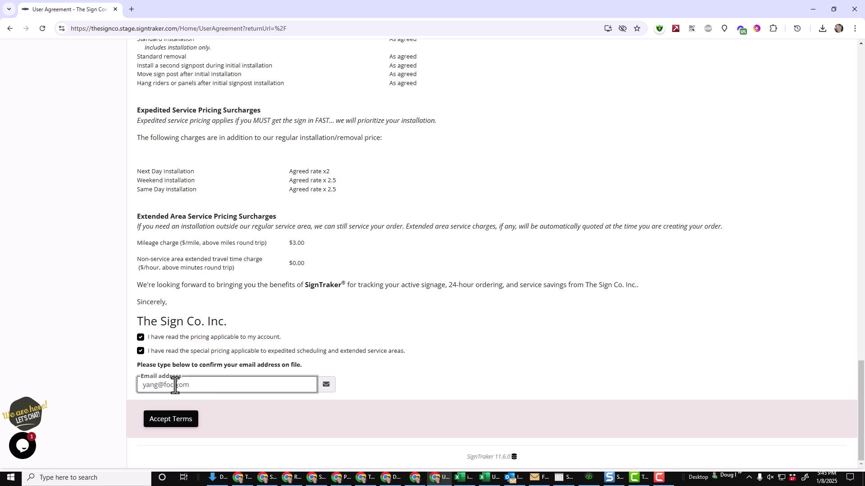
{"action": "key", "text": "Return"}
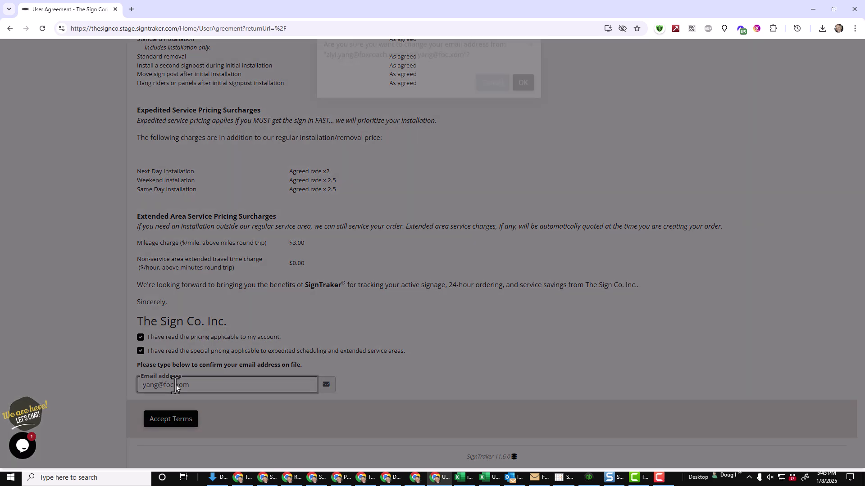
{"action": "left_click", "coordinate": [522, 103]}
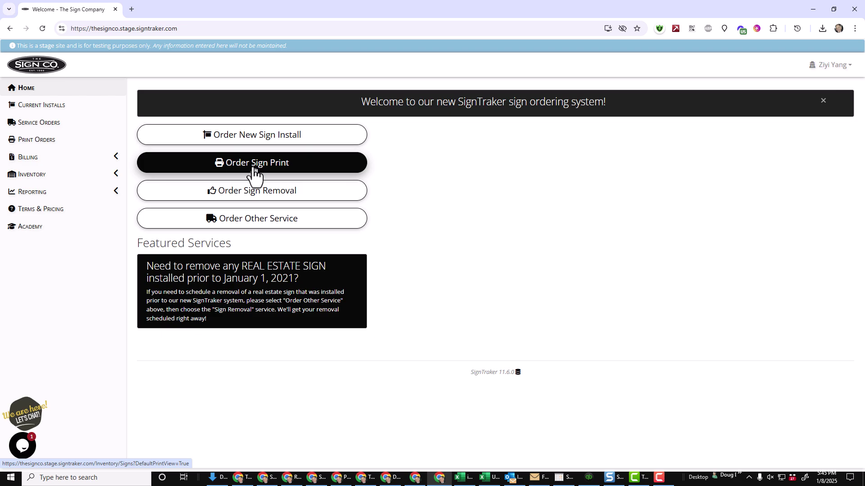
{"action": "left_click", "coordinate": [36, 177]}
{"action": "left_click", "coordinate": [62, 195]}
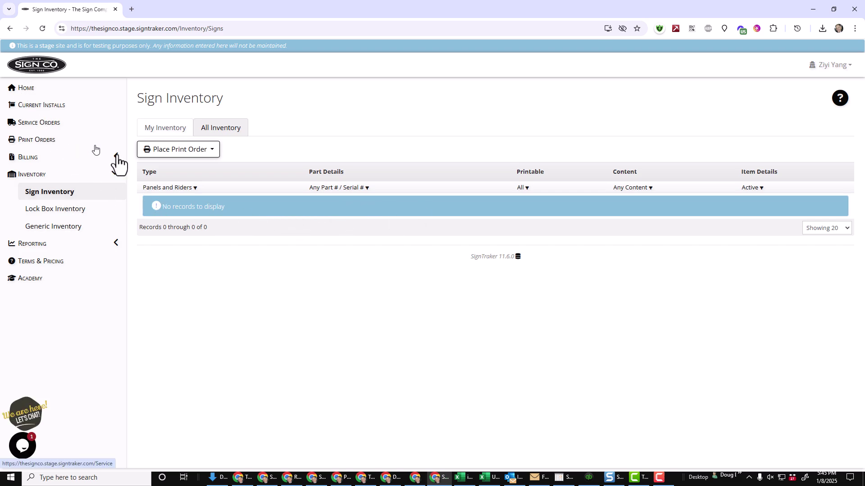
{"action": "left_click", "coordinate": [195, 153]}
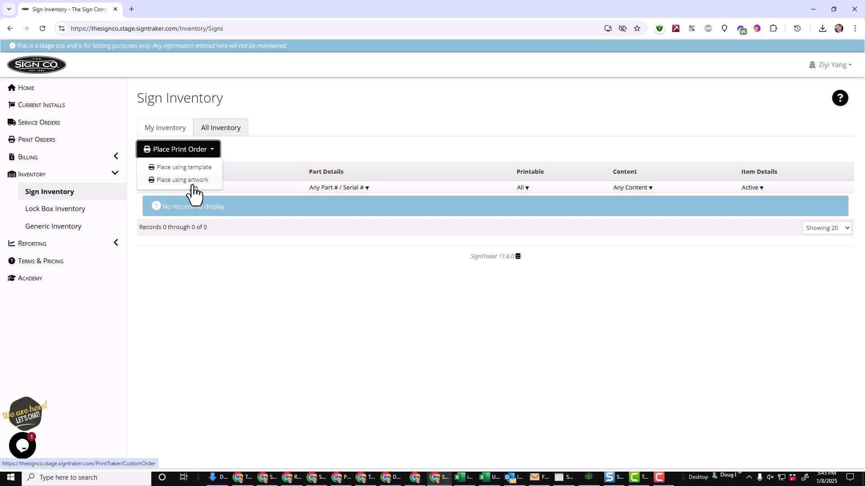
{"action": "left_click", "coordinate": [194, 169]}
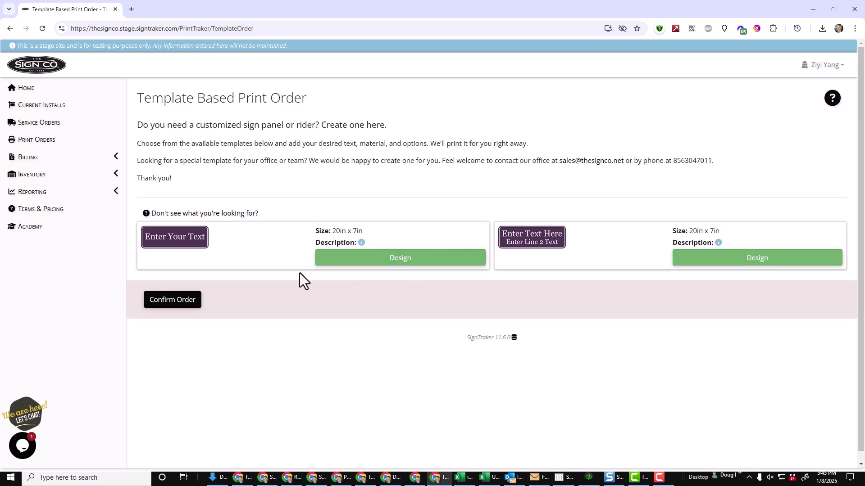
{"action": "left_click", "coordinate": [28, 88]}
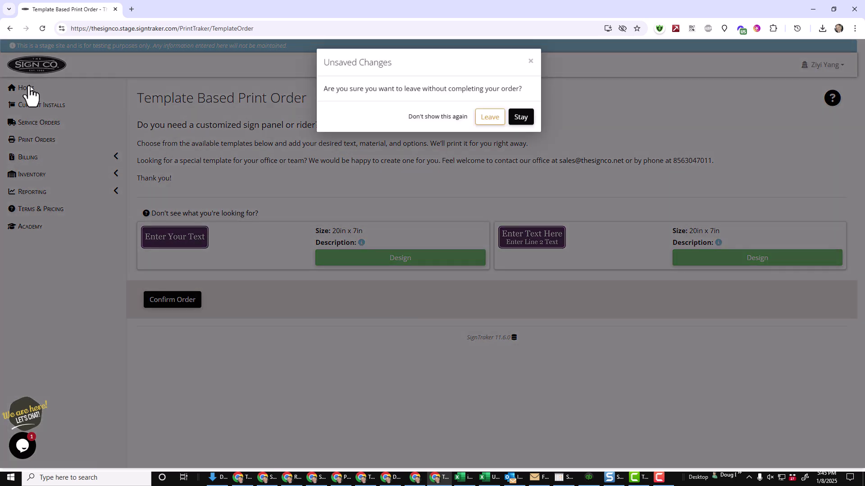
{"action": "left_click", "coordinate": [521, 121]}
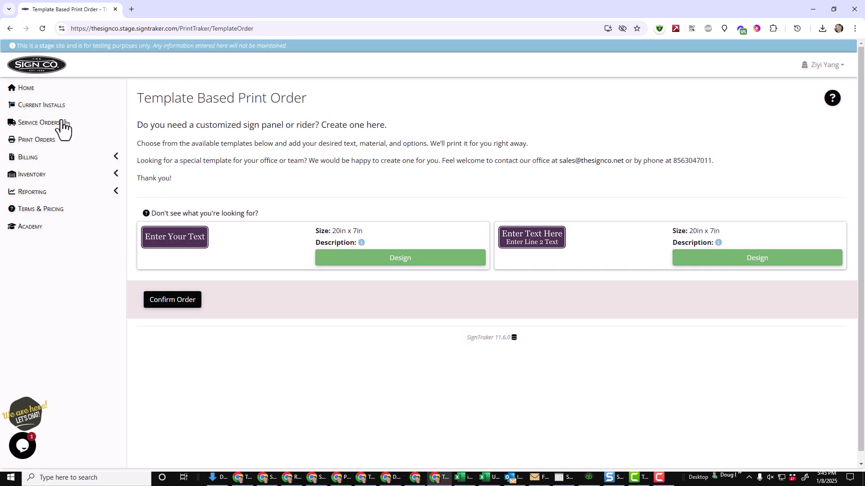
{"action": "left_click", "coordinate": [20, 89]}
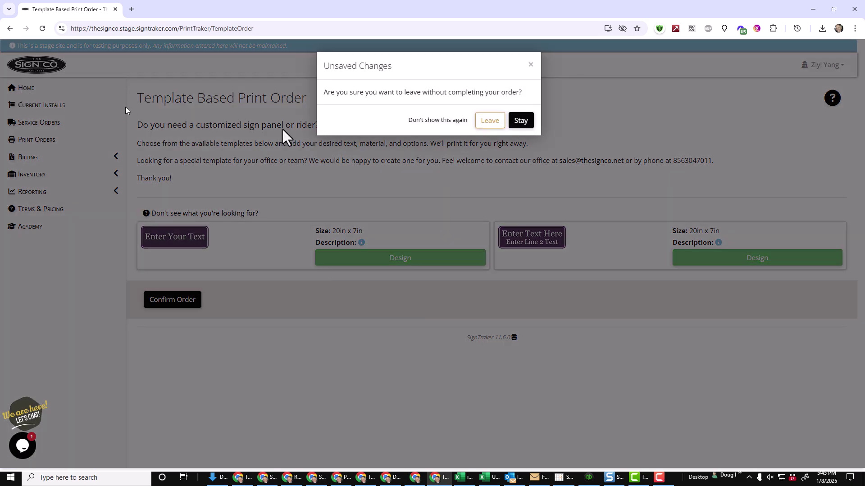
{"action": "left_click", "coordinate": [488, 121]}
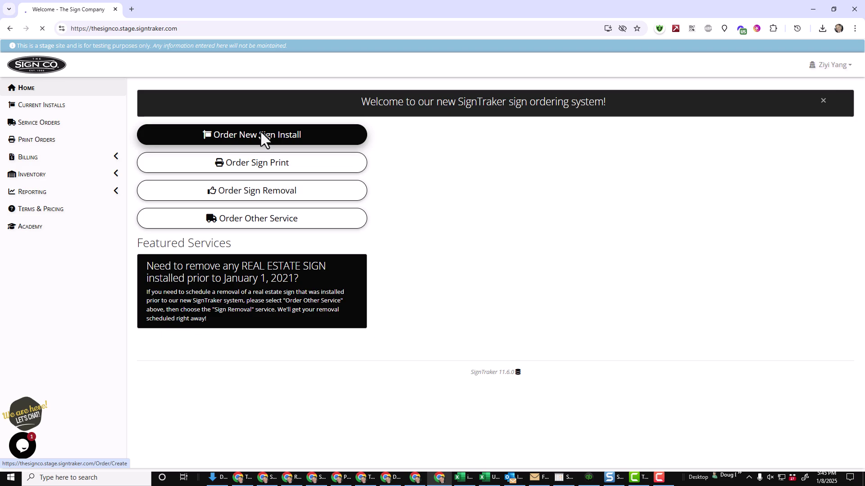
Start a new sign install with a Luxury Double Post at the suggested Atlanta listing address.
{"action": "left_click", "coordinate": [261, 131]}
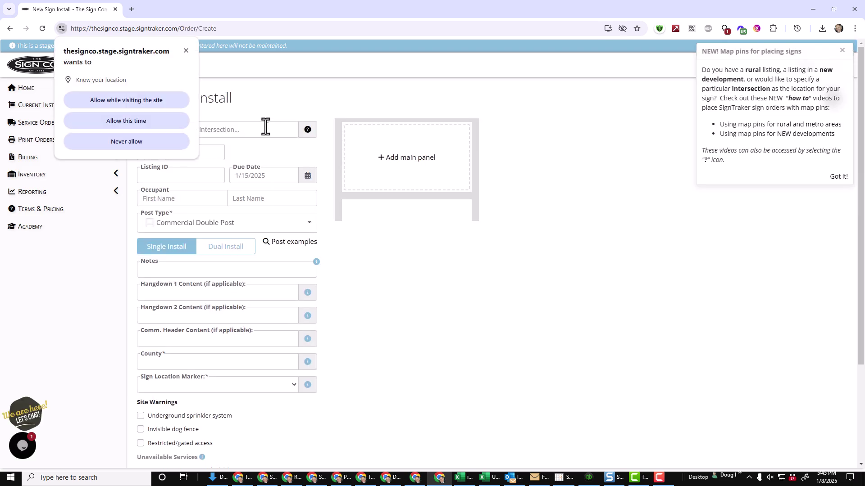
{"action": "left_click", "coordinate": [298, 226]}
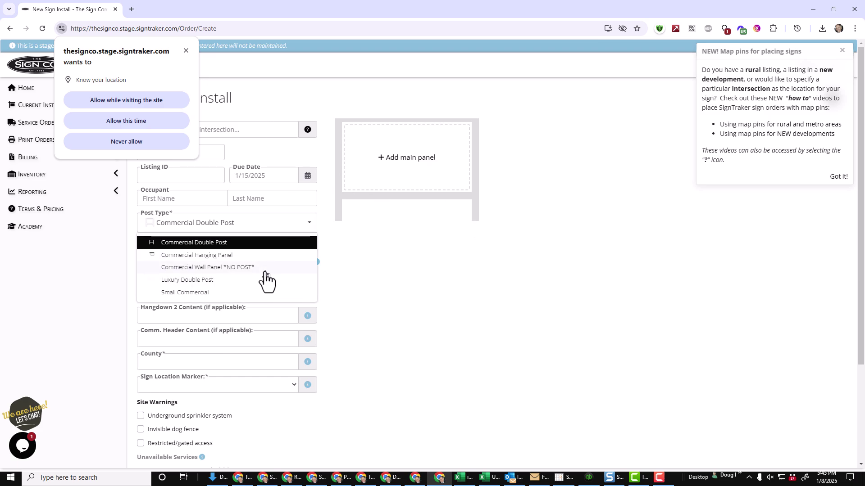
{"action": "left_click", "coordinate": [214, 280]}
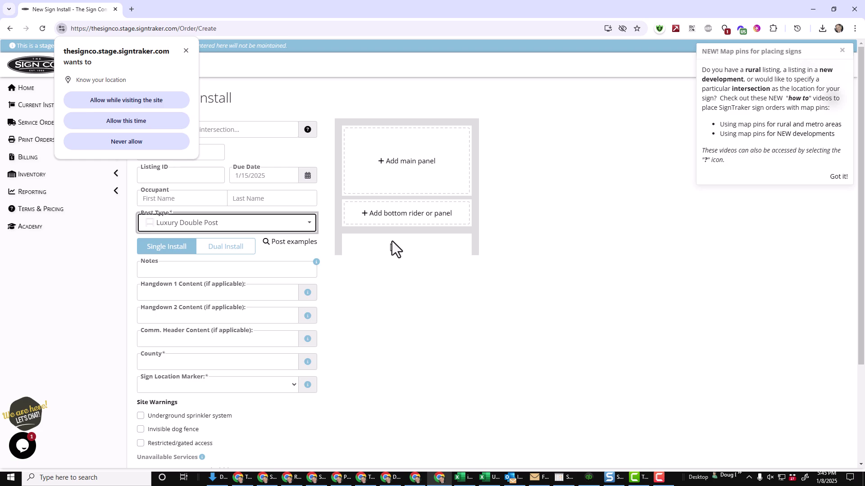
{"action": "left_click", "coordinate": [186, 50]}
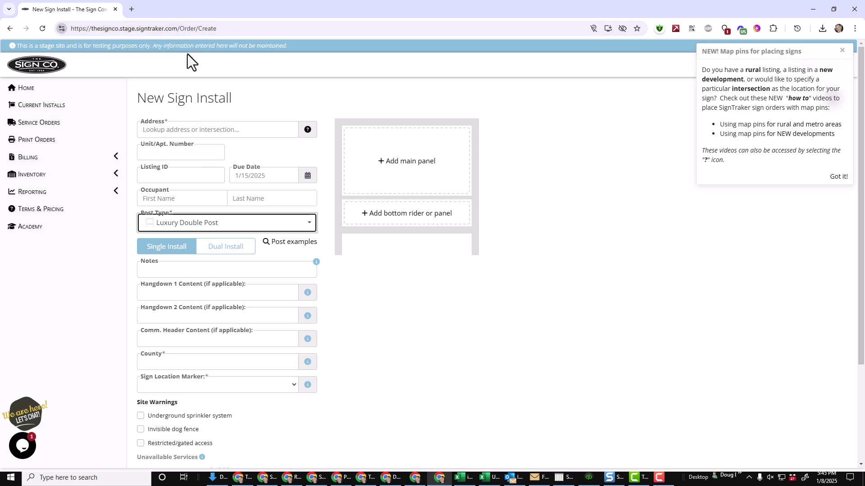
{"action": "type", "text": "45"}
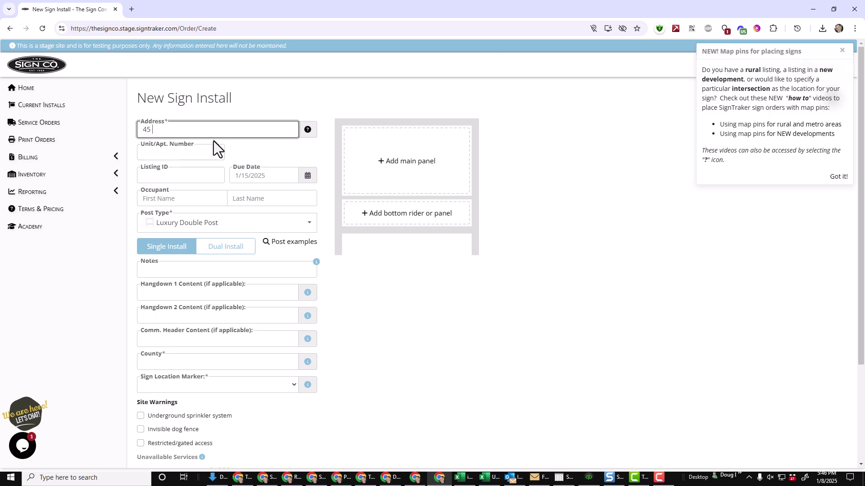
{"action": "left_click", "coordinate": [236, 172]}
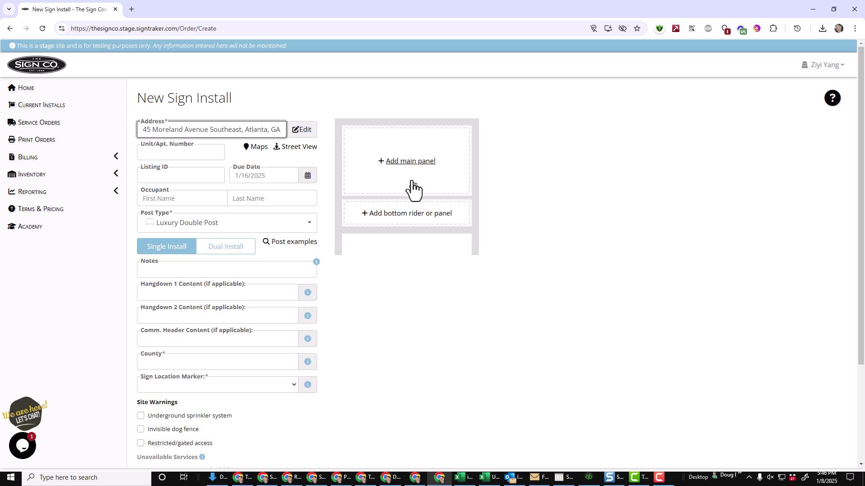
Use the 24" x 36" Berkshire Hathaway Luxury Collection main panel and browse Designer riders.
{"action": "left_click", "coordinate": [418, 163]}
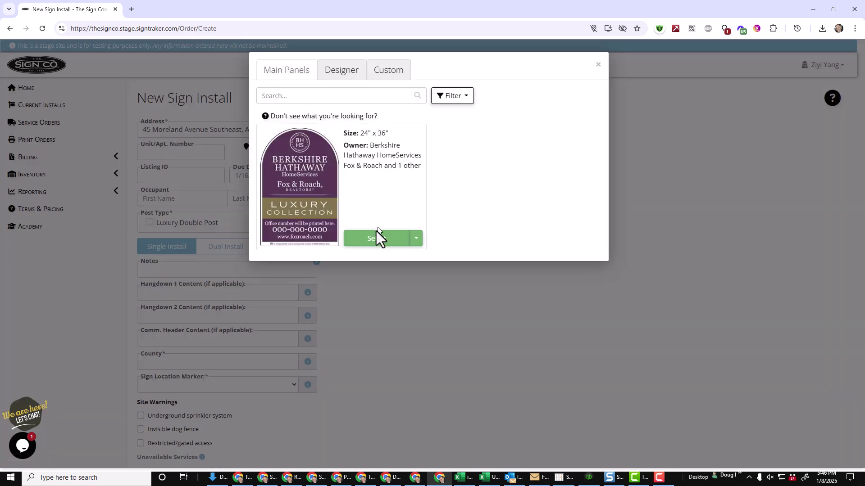
{"action": "left_click", "coordinate": [370, 244]}
{"action": "left_click", "coordinate": [404, 339]}
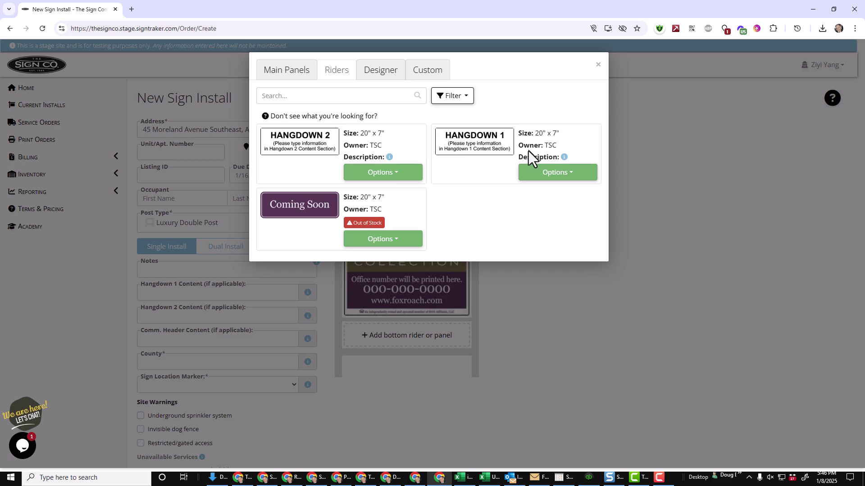
{"action": "left_click", "coordinate": [377, 75]}
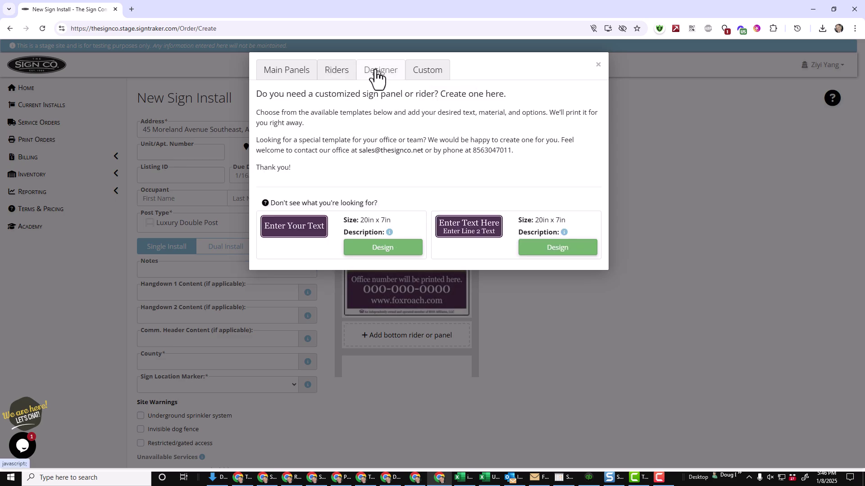
On the two-line rider template, enter 'Call' plus the agent's name, then their phone number.
{"action": "left_click", "coordinate": [573, 255]}
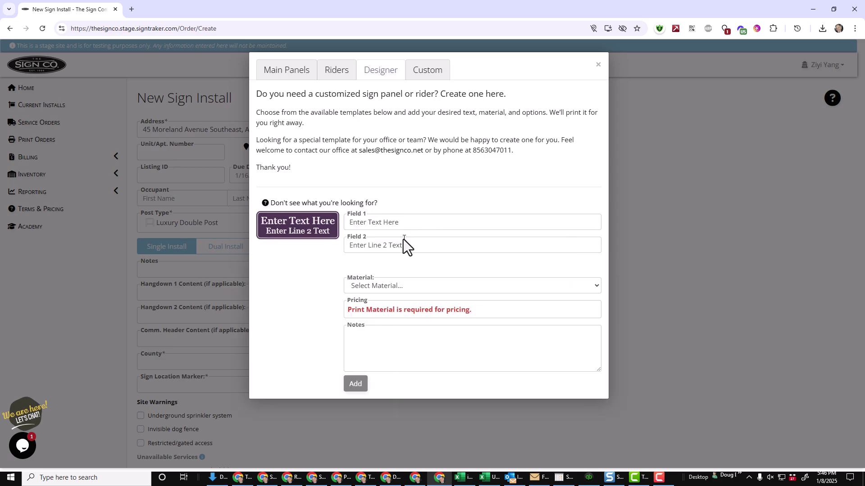
{"action": "left_click", "coordinate": [402, 220]}
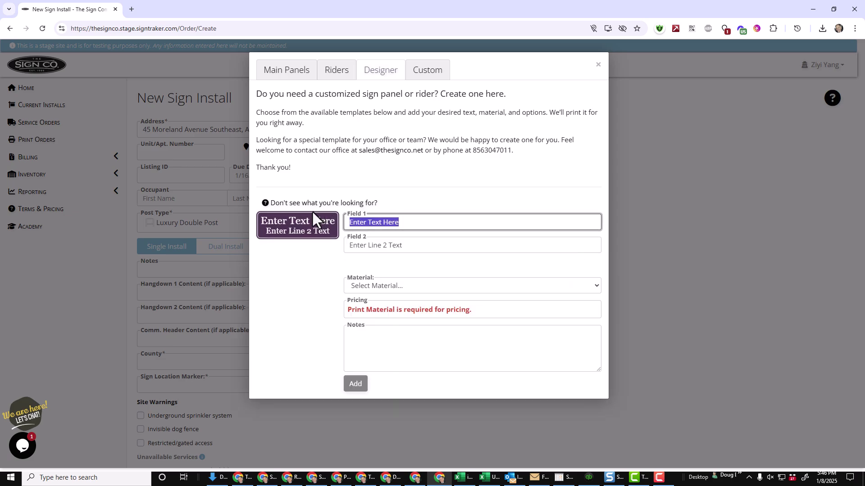
{"action": "type", "text": "CALL"}
{"action": "key", "text": "BackSpace"}
{"action": "key", "text": "BackSpace"}
{"action": "key", "text": "BackSpace"}
{"action": "key", "text": "BackSpace"}
{"action": "type", "text": "all "}
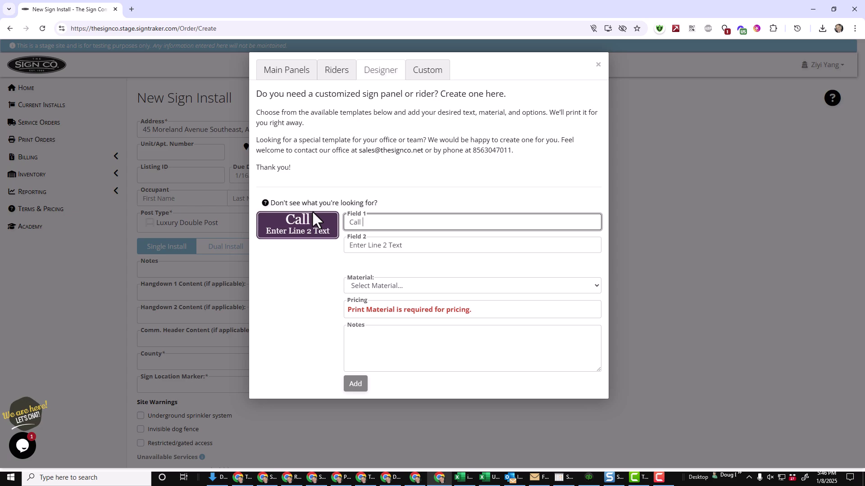
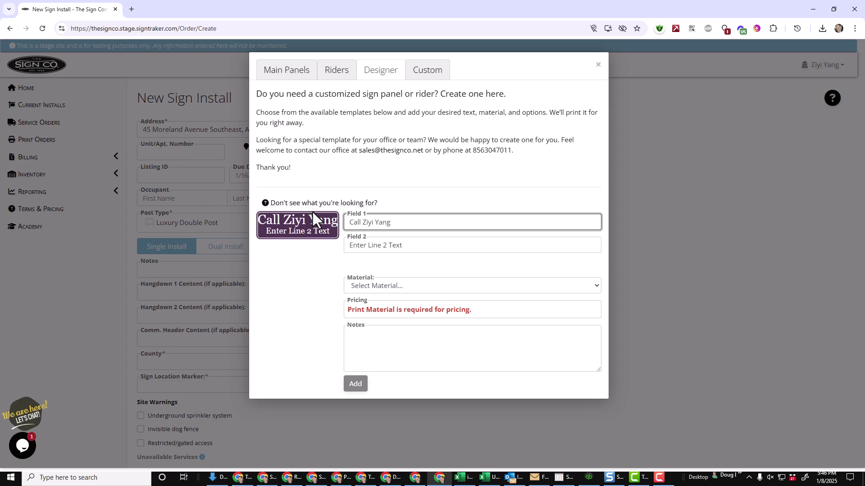
{"action": "key", "text": "Tab"}
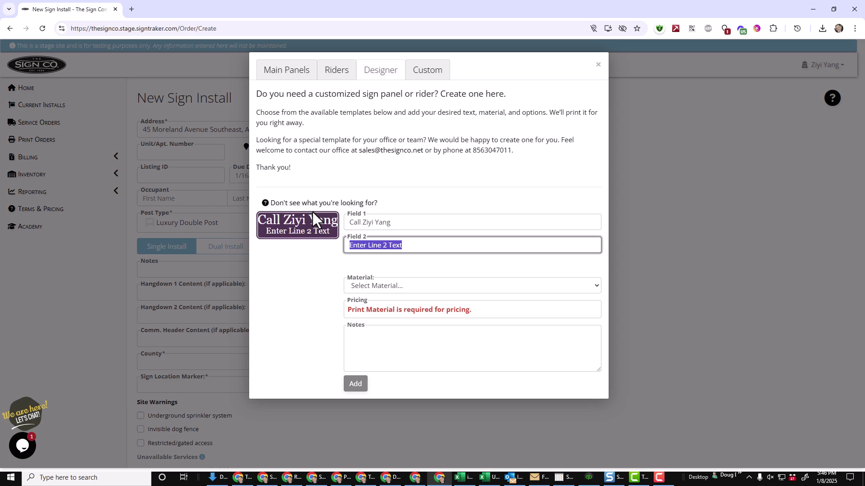
{"action": "type", "text": "555-555-5555"}
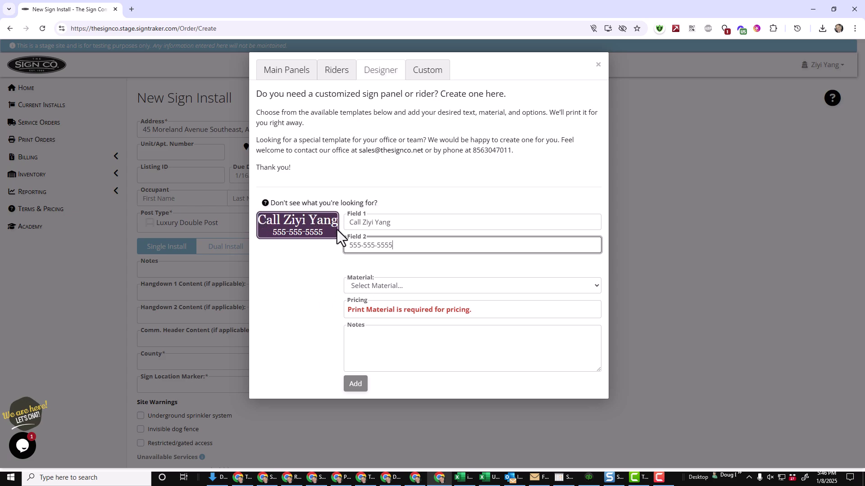
Make the rider Reflective ACM with top holes and begin a 'Thank' note.
{"action": "left_click", "coordinate": [422, 291]}
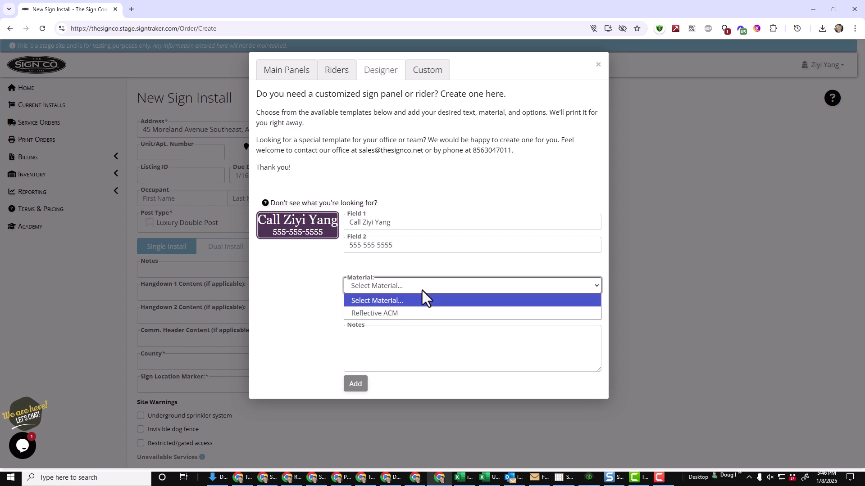
{"action": "left_click", "coordinate": [414, 314]}
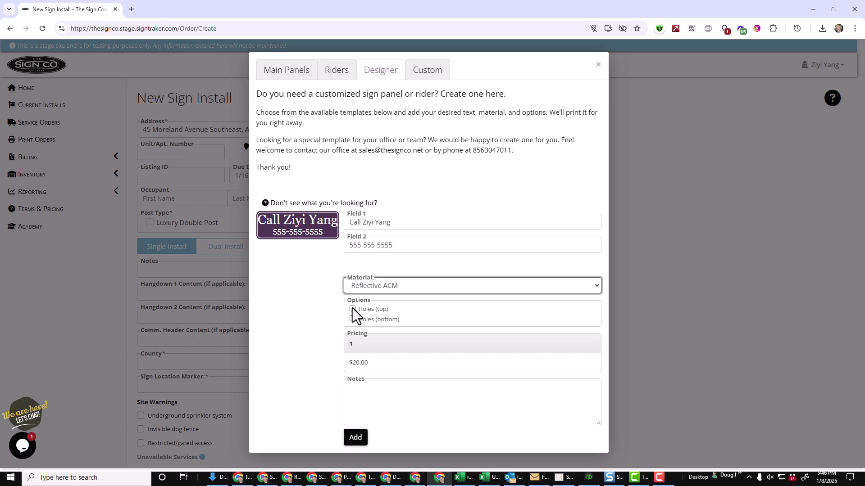
{"action": "left_click", "coordinate": [352, 310]}
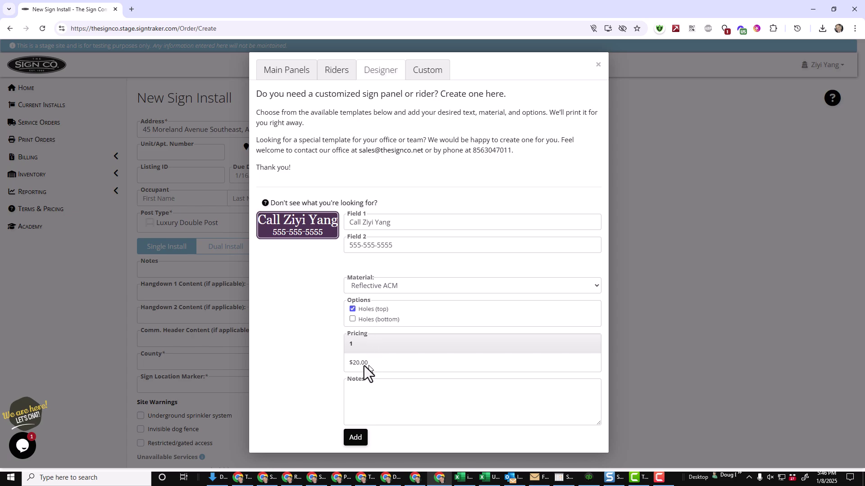
{"action": "left_click", "coordinate": [396, 377]}
{"action": "type", "text": "Thank you"}
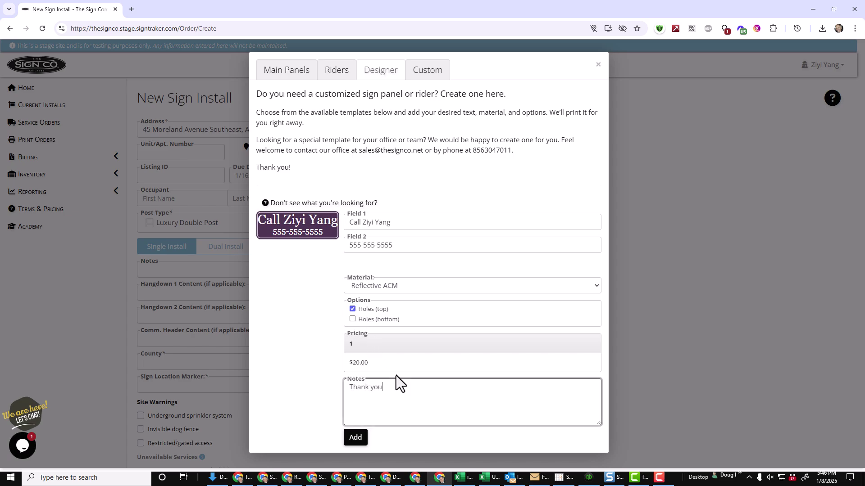
Add the designed rider to the sign and attempt to confirm the order.
{"action": "left_click", "coordinate": [355, 439]}
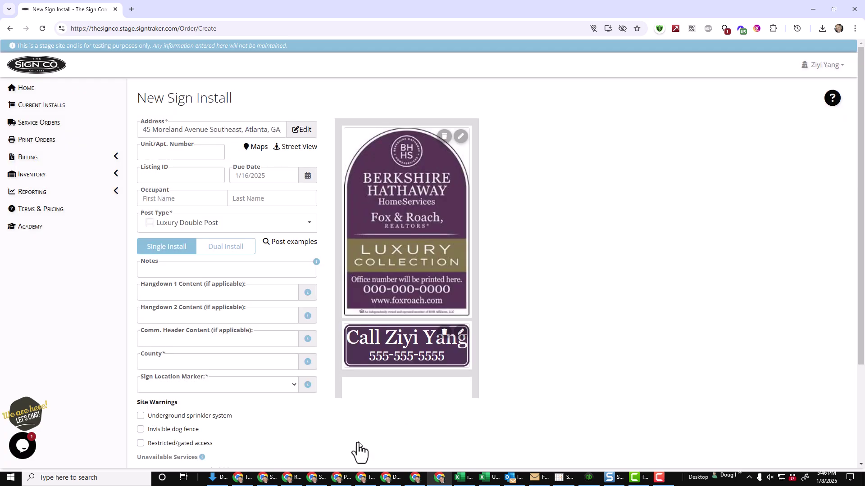
{"action": "scroll", "coordinate": [530, 333], "scroll_direction": "down", "scroll_amount": 3}
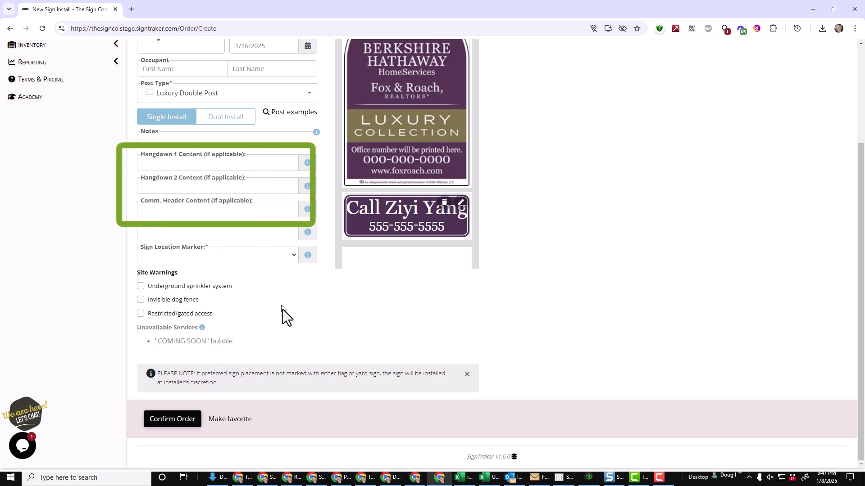
{"action": "left_click", "coordinate": [173, 423]}
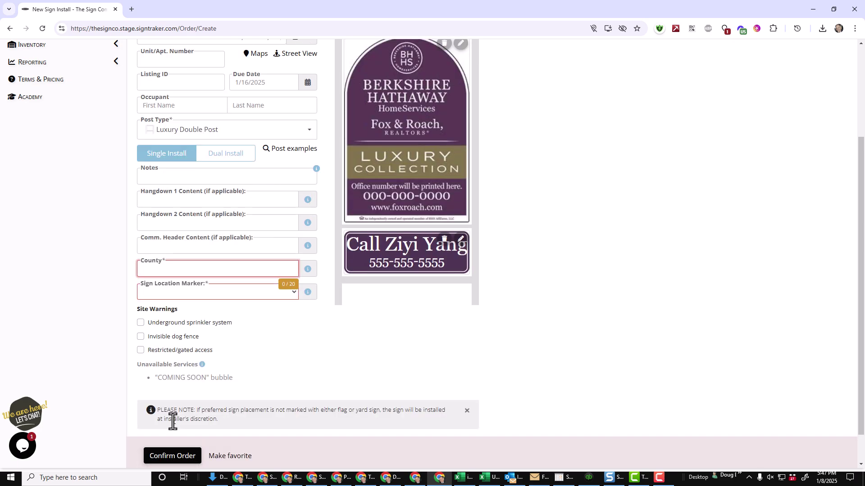
Enter County 'some', set Sign Location Marker to Not Marked, and confirm the order.
{"action": "left_click", "coordinate": [252, 267]}
{"action": "type", "text": "some"}
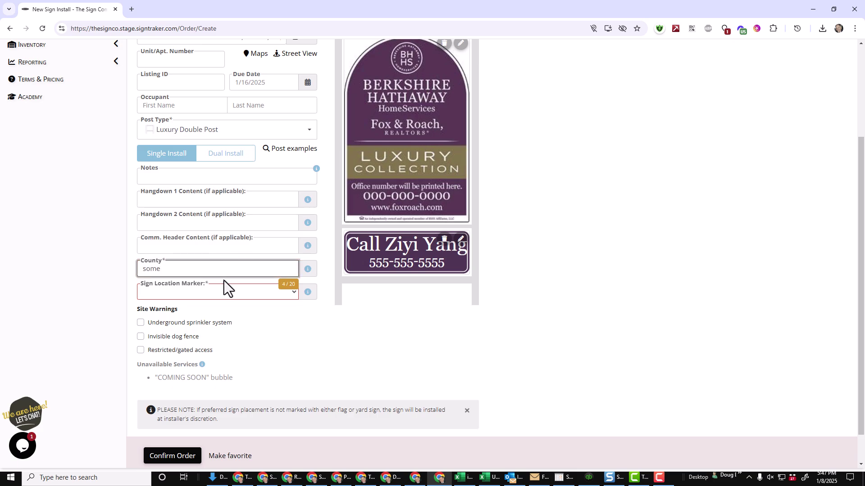
{"action": "left_click", "coordinate": [223, 293]}
{"action": "left_click", "coordinate": [210, 347]}
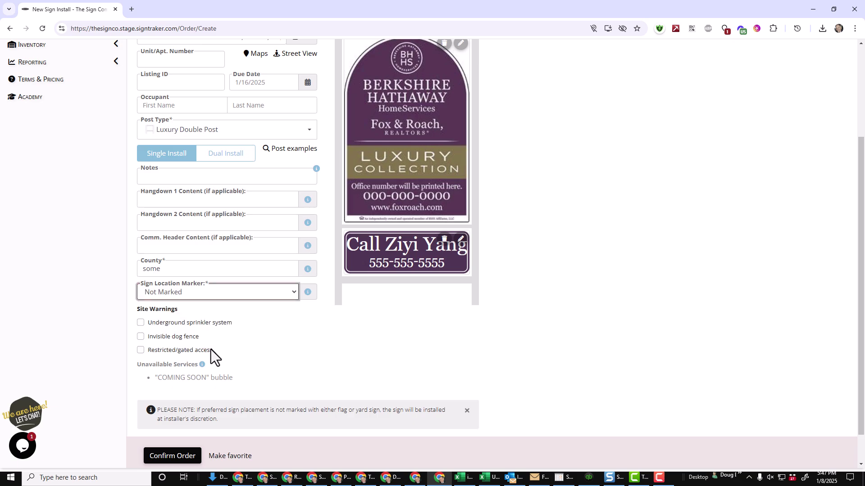
{"action": "left_click", "coordinate": [173, 456]}
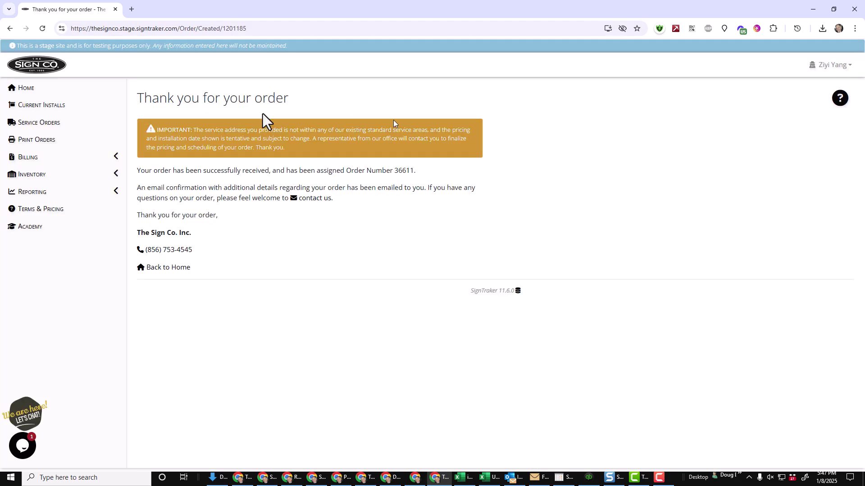
Review the new install in Current Installs, then stop impersonating the agent.
{"action": "left_click", "coordinate": [35, 106]}
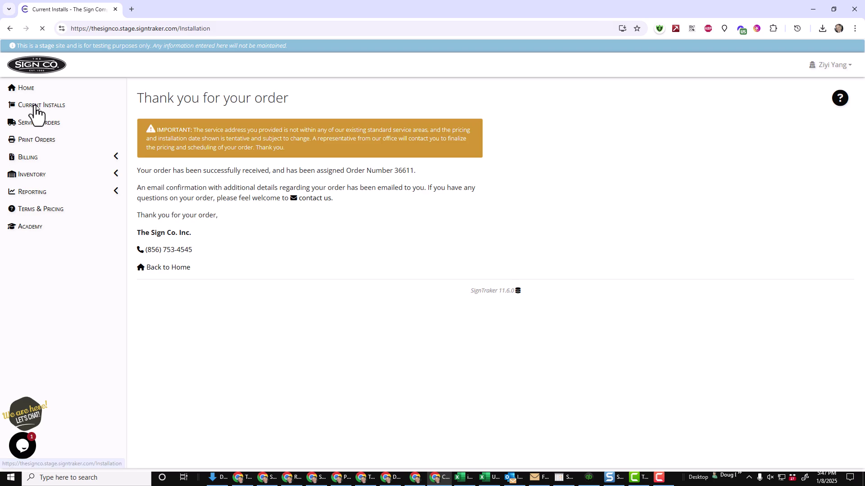
{"action": "left_click", "coordinate": [477, 181]}
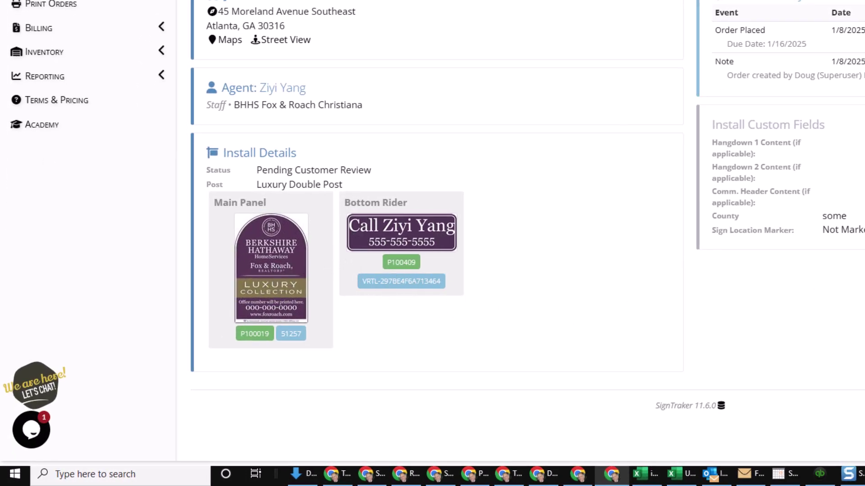
{"action": "left_click", "coordinate": [831, 64]}
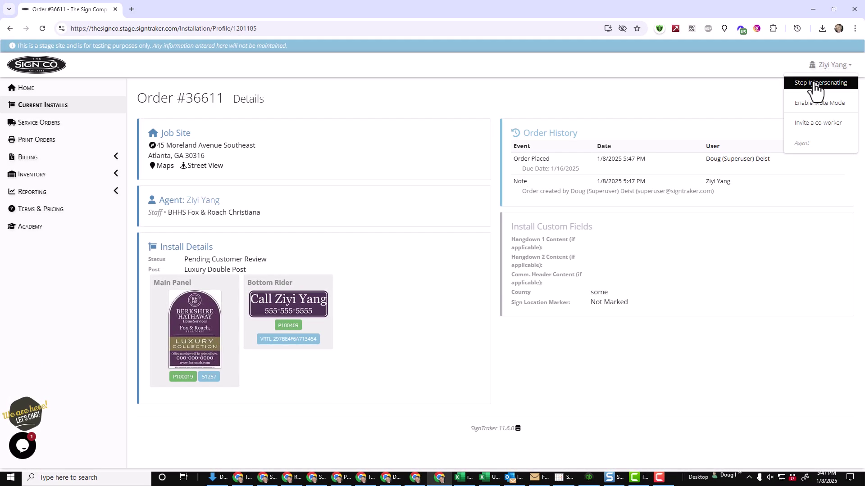
{"action": "left_click", "coordinate": [815, 84]}
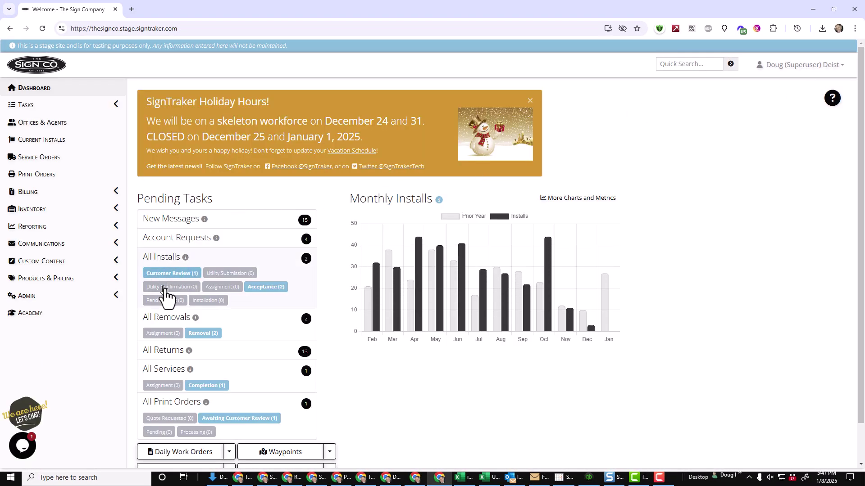
Approve the new Atlanta order from Customer Review and refresh All Installs to see it at Utility Submission.
{"action": "left_click", "coordinate": [166, 276]}
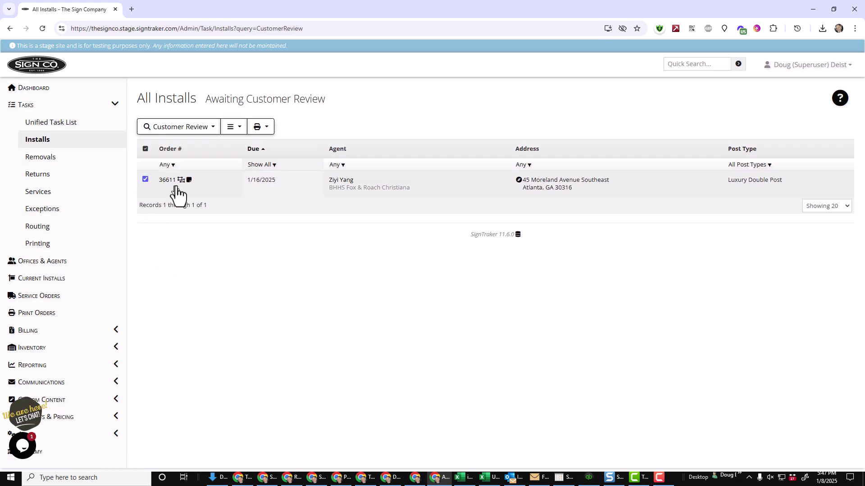
{"action": "left_click", "coordinate": [212, 130]}
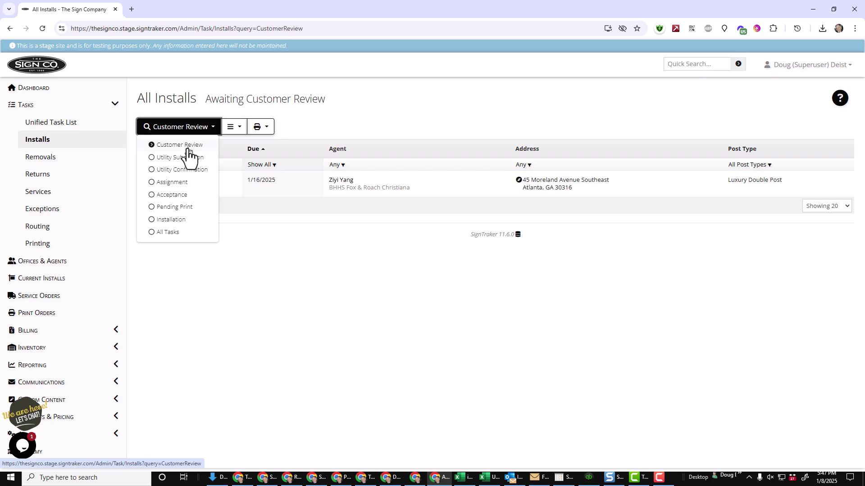
{"action": "left_click", "coordinate": [218, 209]}
{"action": "left_click", "coordinate": [182, 181]}
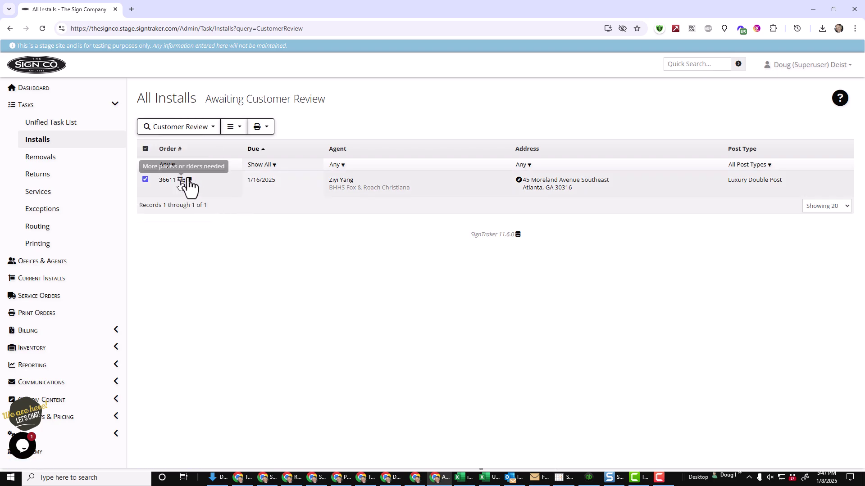
{"action": "left_click", "coordinate": [238, 130]}
{"action": "left_click", "coordinate": [243, 157]}
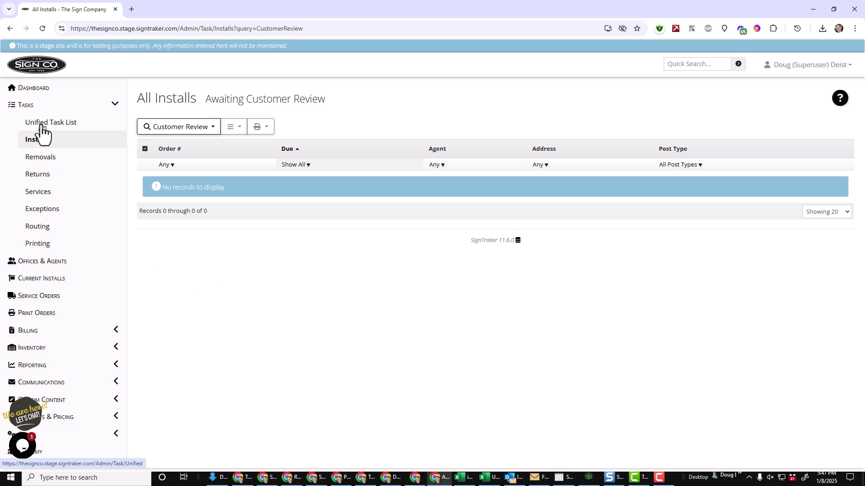
{"action": "left_click", "coordinate": [43, 151]}
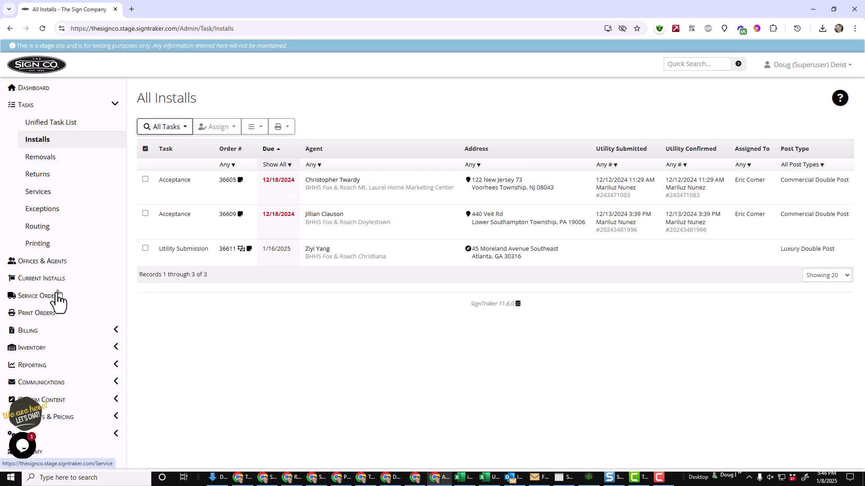
Open rider print order 36612, check its Print Processing status, and view the PNG thumbnail.
{"action": "left_click", "coordinate": [46, 319]}
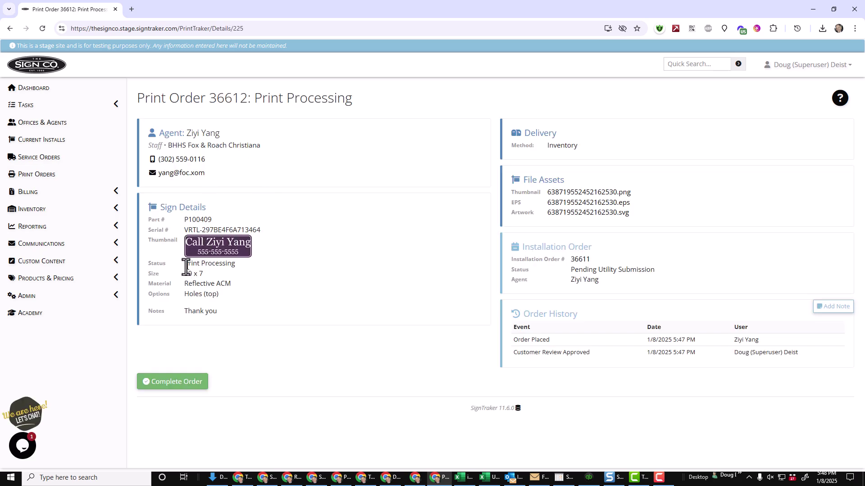
{"action": "left_click_drag", "start_coordinate": [186, 265], "coordinate": [241, 267]}
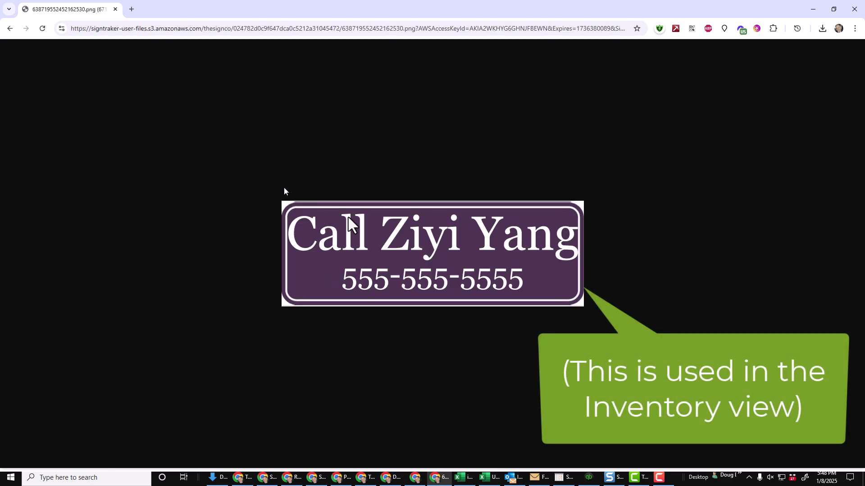
{"action": "left_click", "coordinate": [9, 28]}
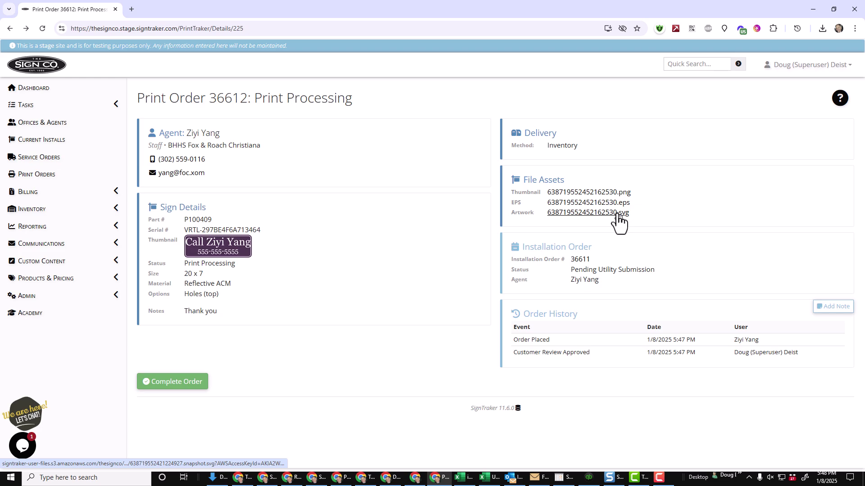
Complete print order 36612 with storage location C201 and artwork marked as stored elsewhere.
{"action": "left_click", "coordinate": [169, 382]}
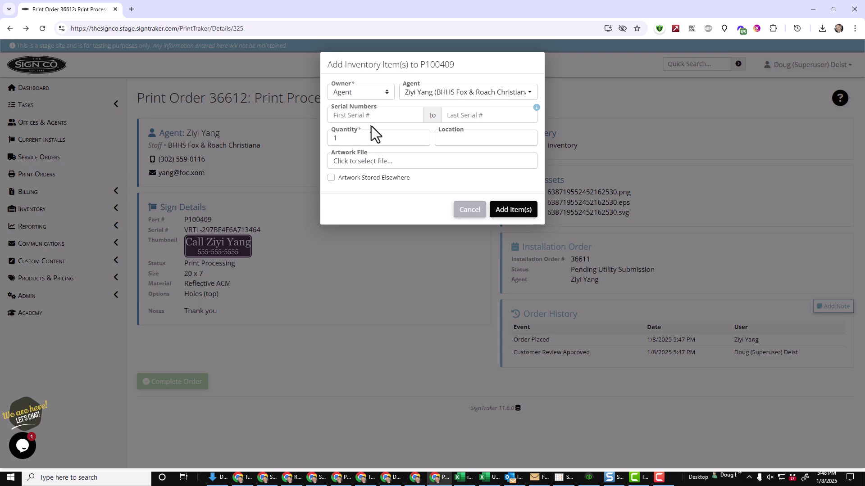
{"action": "left_click", "coordinate": [468, 139]}
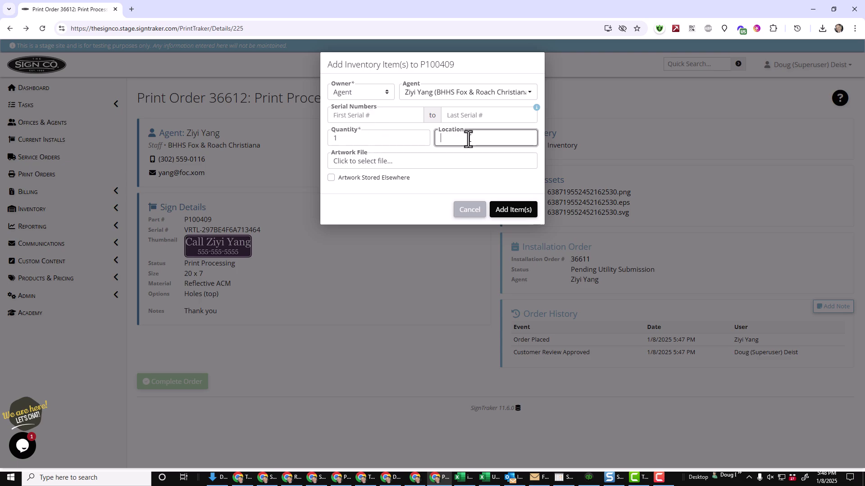
{"action": "type", "text": "C201"}
{"action": "left_click", "coordinate": [448, 160]}
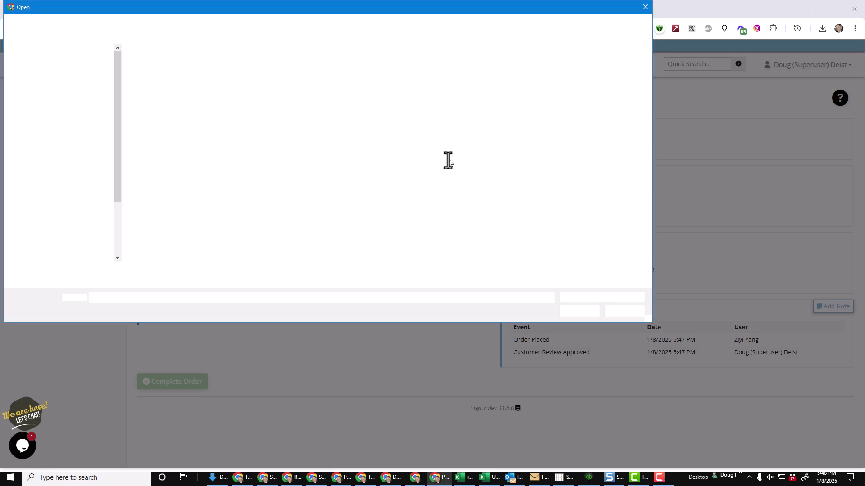
{"action": "left_click", "coordinate": [626, 312]}
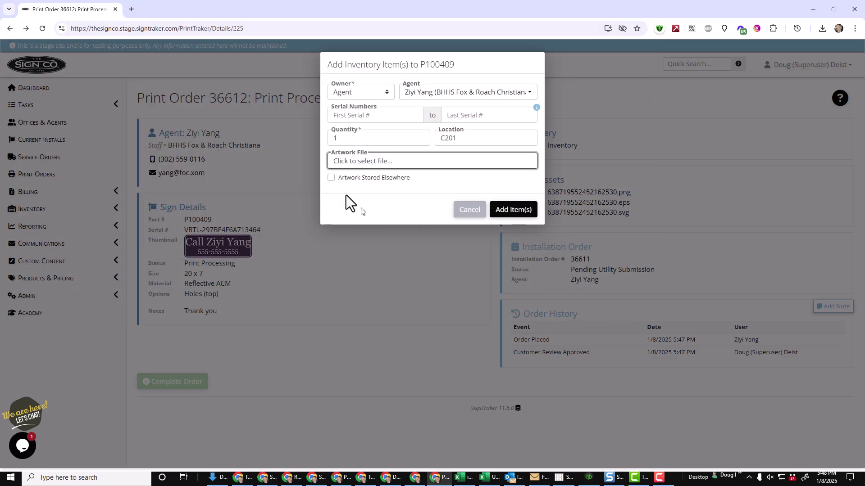
{"action": "left_click", "coordinate": [331, 178]}
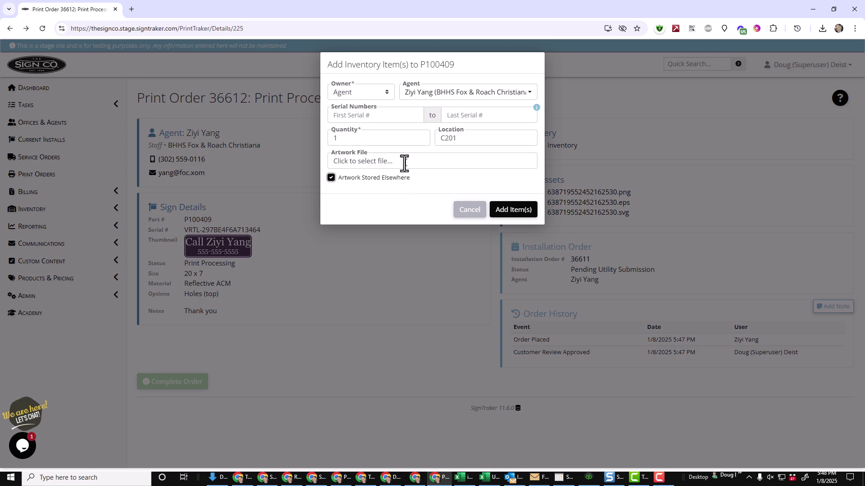
Add rider P100409 to inventory with serial 100049 and quantity 1.
{"action": "left_click", "coordinate": [395, 117]}
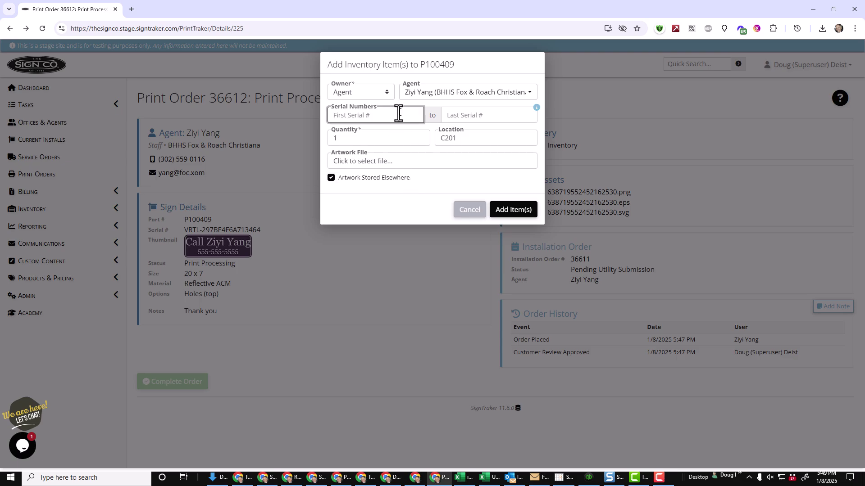
{"action": "mouse_move", "coordinate": [537, 109]}
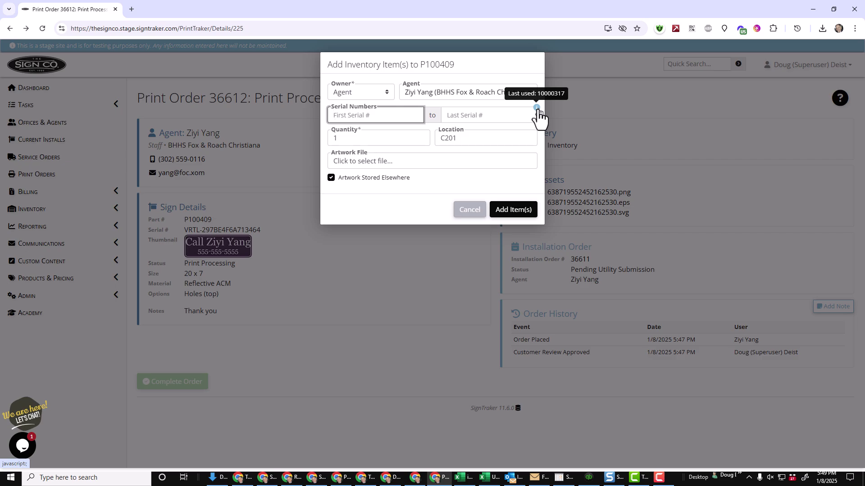
{"action": "type", "text": "100049"}
{"action": "key", "text": "Tab"}
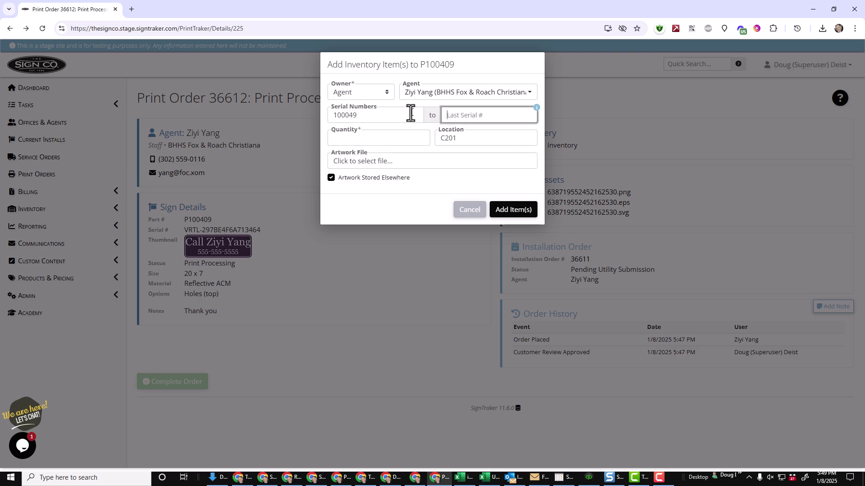
{"action": "left_click", "coordinate": [519, 216]}
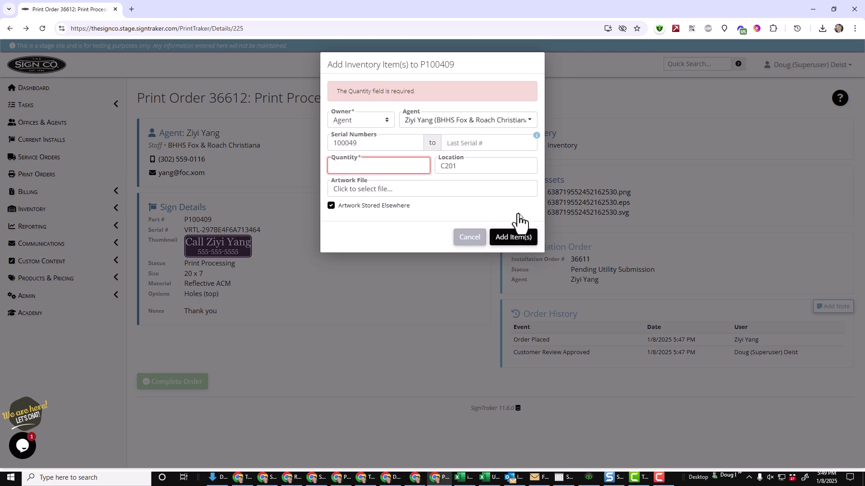
{"action": "type", "text": "1"}
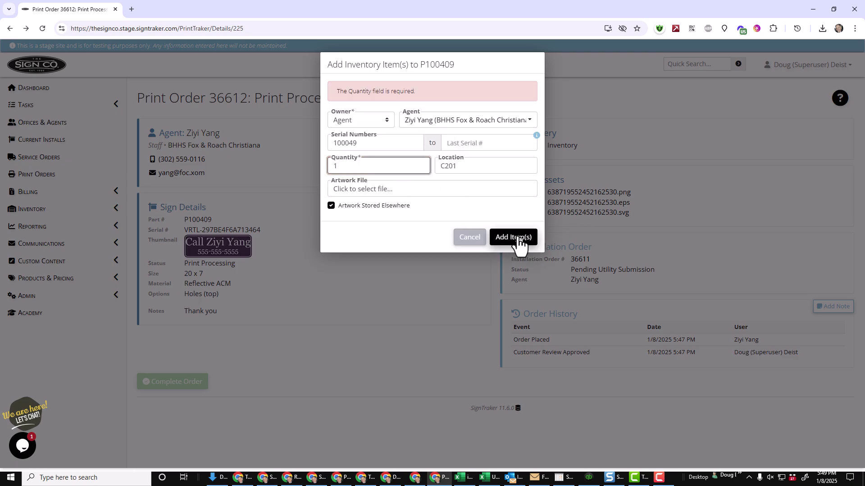
{"action": "left_click", "coordinate": [511, 238]}
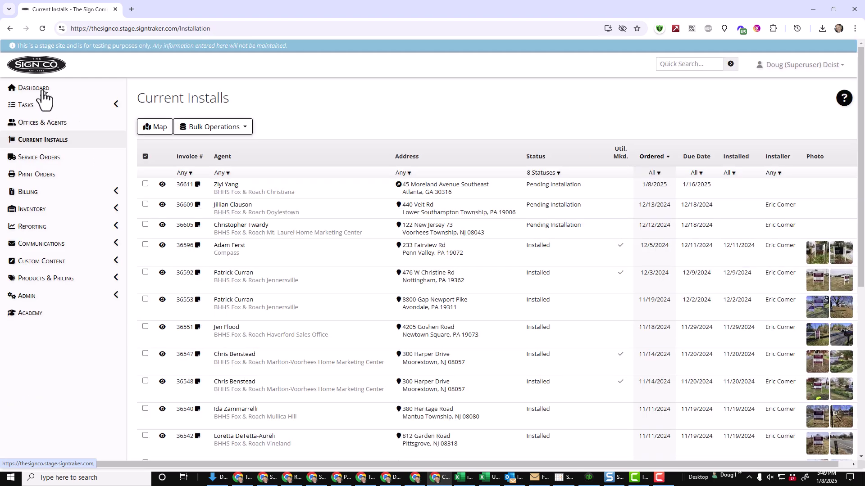
Open order 36611's details from the dashboard's installs awaiting assignment.
{"action": "left_click", "coordinate": [43, 92]}
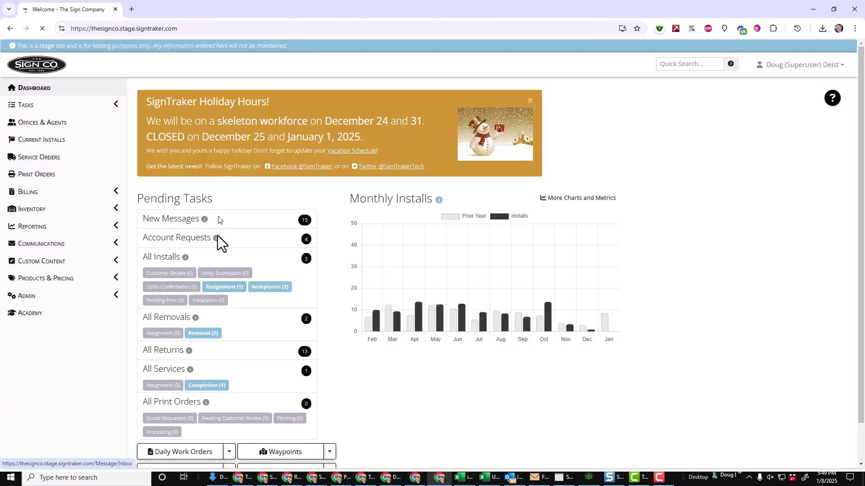
{"action": "left_click", "coordinate": [231, 290]}
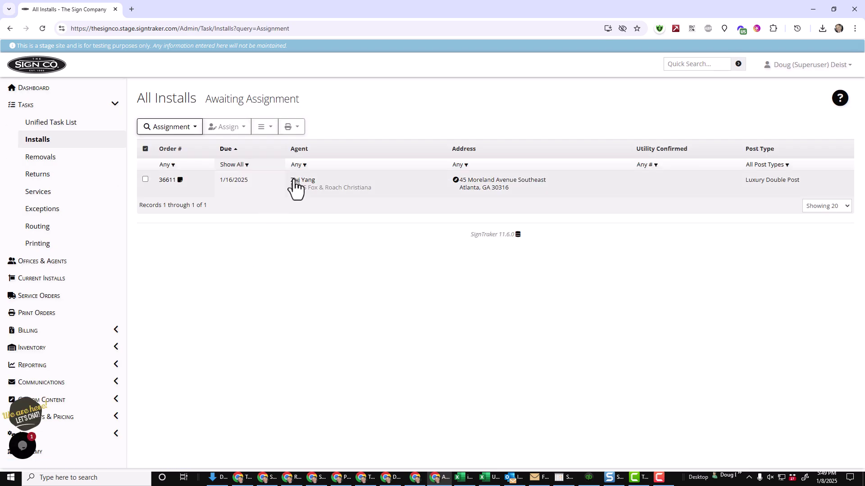
{"action": "left_click", "coordinate": [195, 191]}
{"action": "left_click", "coordinate": [162, 181]}
{"action": "scroll", "coordinate": [372, 302], "scroll_direction": "down", "scroll_amount": 2}
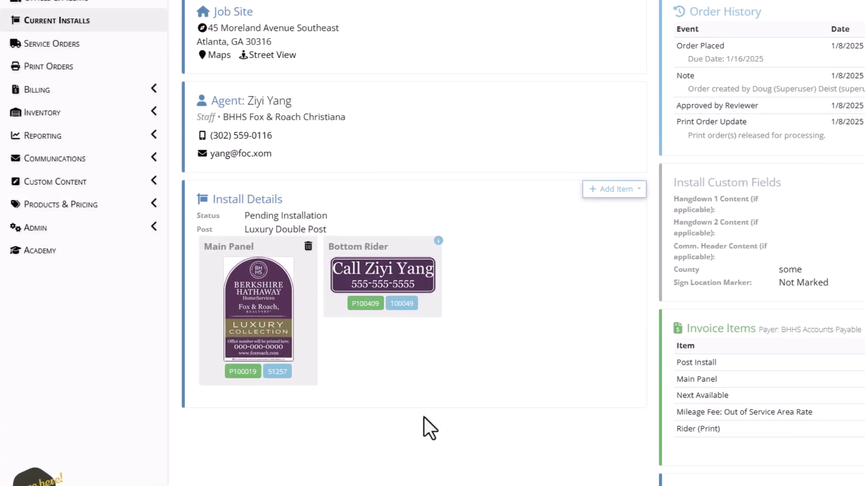
Review the Add Item options and select the $20.00 Rider (Print) invoice price.
{"action": "mouse_move", "coordinate": [438, 243]}
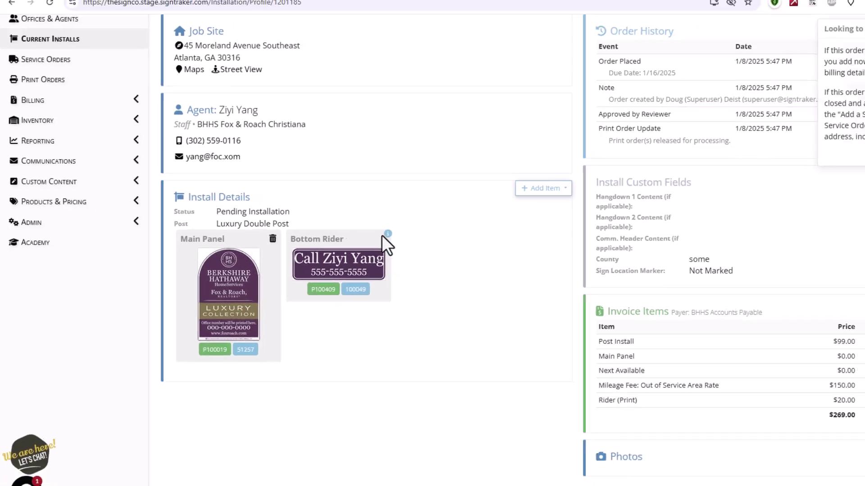
{"action": "left_click", "coordinate": [466, 188]}
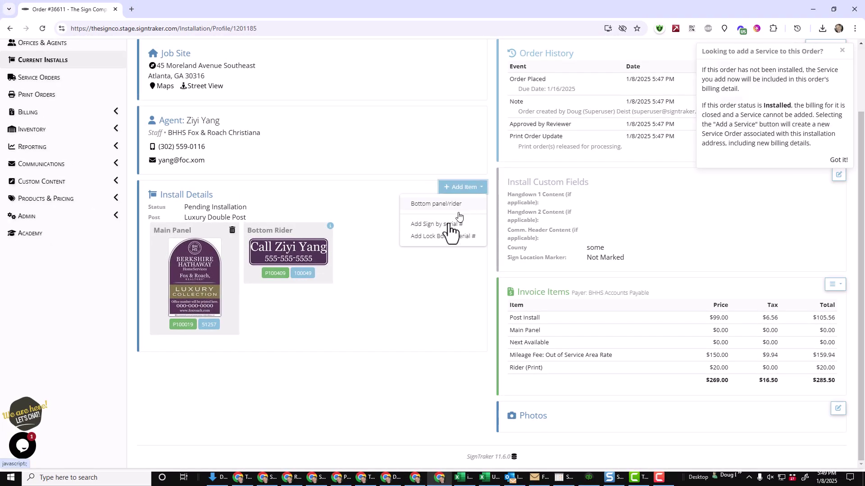
{"action": "mouse_move", "coordinate": [331, 228]}
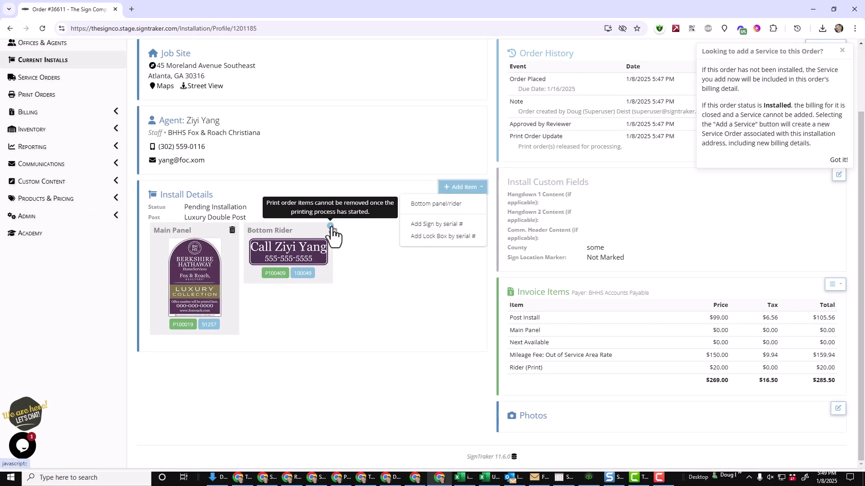
{"action": "left_click", "coordinate": [400, 302]}
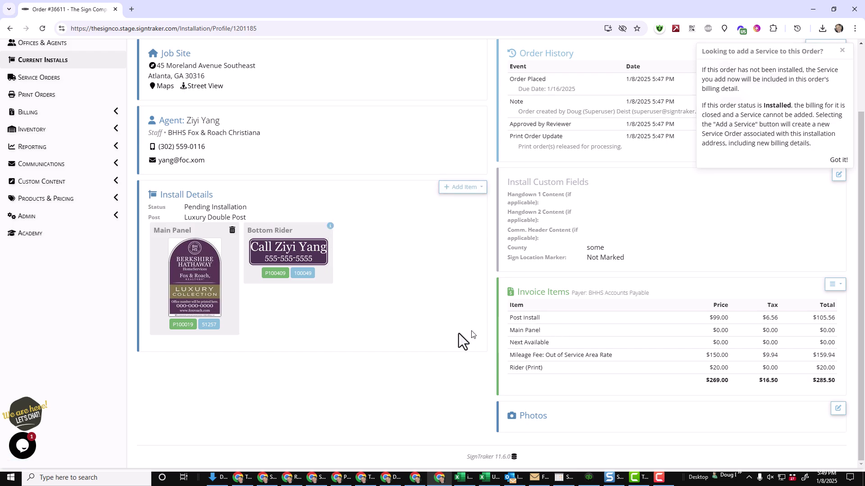
{"action": "scroll", "coordinate": [382, 337], "scroll_direction": "up", "scroll_amount": 2}
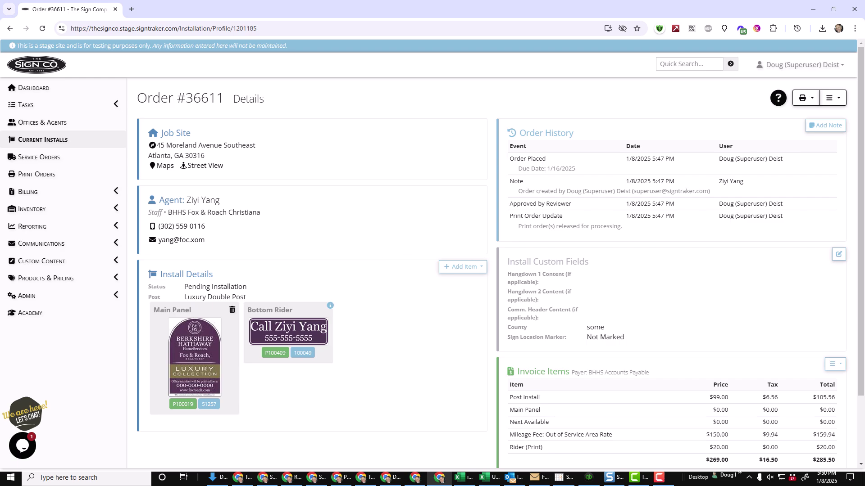
{"action": "triple_click", "coordinate": [715, 447]}
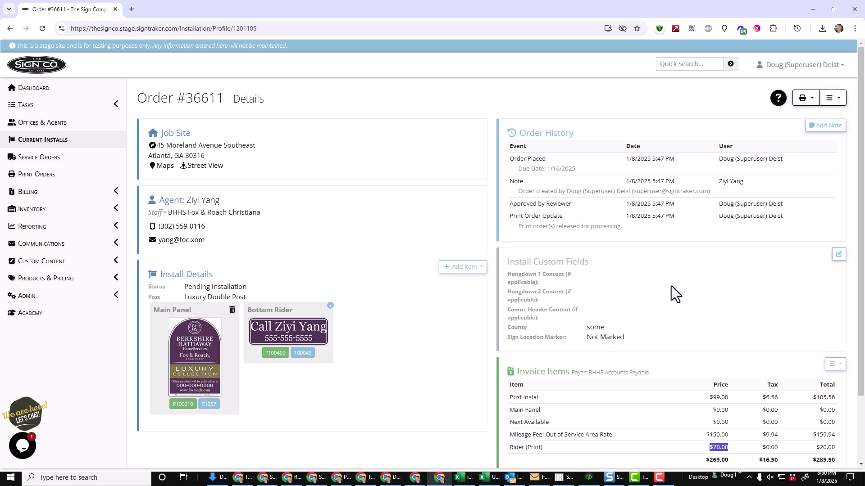